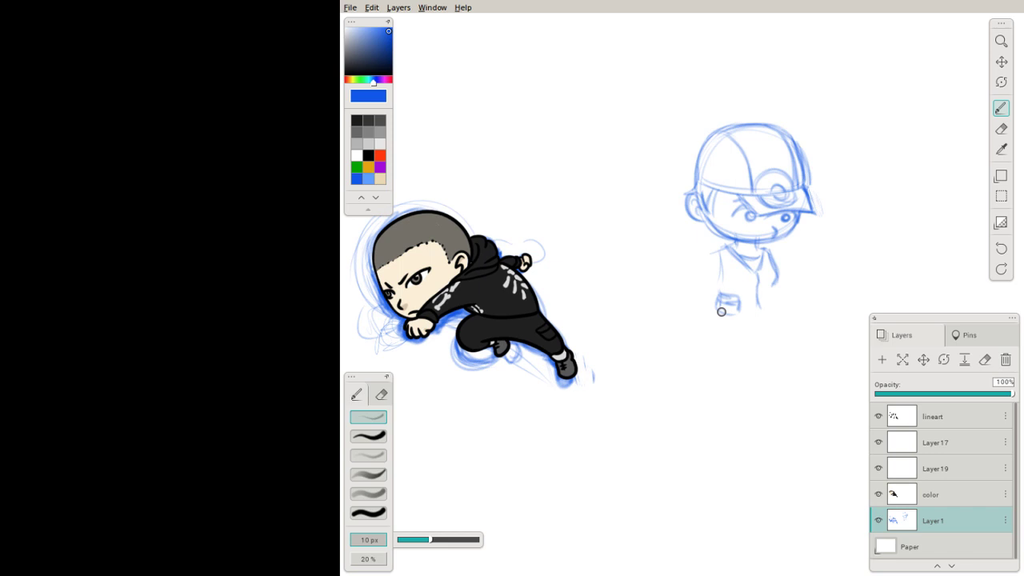
# Step: Sketch the boy's vest, shirt hem and bent arm in light blue below the head
pyautogui.moveTo(721, 311); pyautogui.dragTo(774, 314)
pyautogui.moveTo(768, 297)
pyautogui.mouseDown()
pyautogui.moveTo(770, 309)
pyautogui.moveTo(774, 300)
pyautogui.mouseUp()
pyautogui.moveTo(774, 265); pyautogui.dragTo(777, 279)
pyautogui.moveTo(726, 247)
pyautogui.mouseDown()
pyautogui.moveTo(719, 291)
pyautogui.moveTo(716, 254)
pyautogui.moveTo(693, 293)
pyautogui.mouseUp()
pyautogui.moveTo(718, 251)
pyautogui.mouseDown()
pyautogui.moveTo(692, 295)
pyautogui.moveTo(719, 281)
pyautogui.moveTo(697, 304)
pyautogui.moveTo(715, 307)
pyautogui.moveTo(694, 301)
pyautogui.moveTo(723, 322)
pyautogui.moveTo(698, 295)
pyautogui.moveTo(750, 311)
pyautogui.moveTo(748, 275)
pyautogui.moveTo(718, 306)
pyautogui.moveTo(733, 328)
pyautogui.moveTo(696, 295)
pyautogui.moveTo(719, 320)
pyautogui.mouseUp()
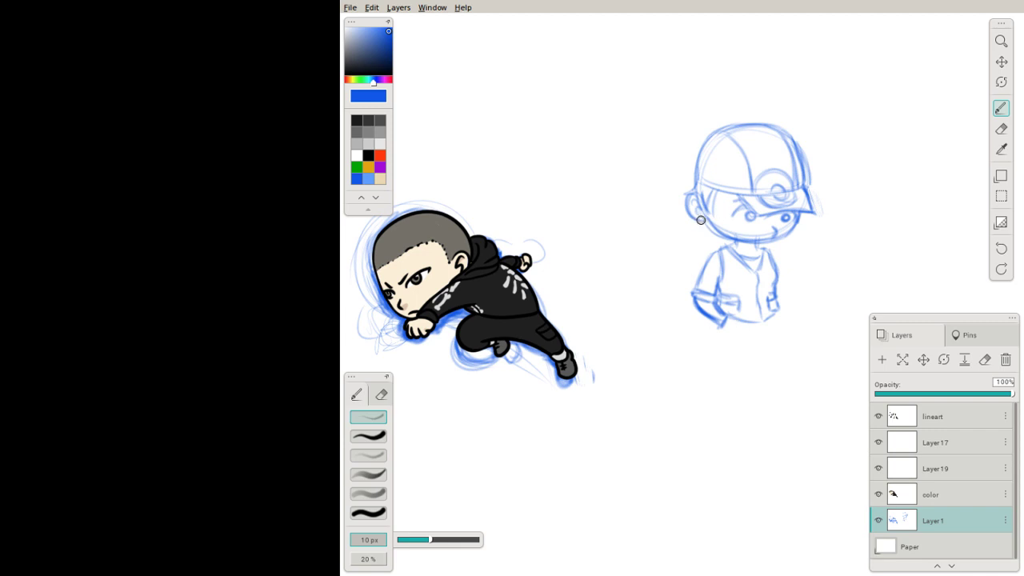
# Step: Sketch the hair at the nape and a SALE sign held in the raised hand, cleaning up overlapping lines
pyautogui.moveTo(699, 224); pyautogui.dragTo(702, 233)
pyautogui.moveTo(774, 260)
pyautogui.mouseDown()
pyautogui.moveTo(836, 262)
pyautogui.moveTo(768, 281)
pyautogui.moveTo(777, 274)
pyautogui.mouseUp()
pyautogui.moveTo(788, 275)
pyautogui.mouseDown()
pyautogui.moveTo(818, 266)
pyautogui.moveTo(801, 292)
pyautogui.mouseUp()
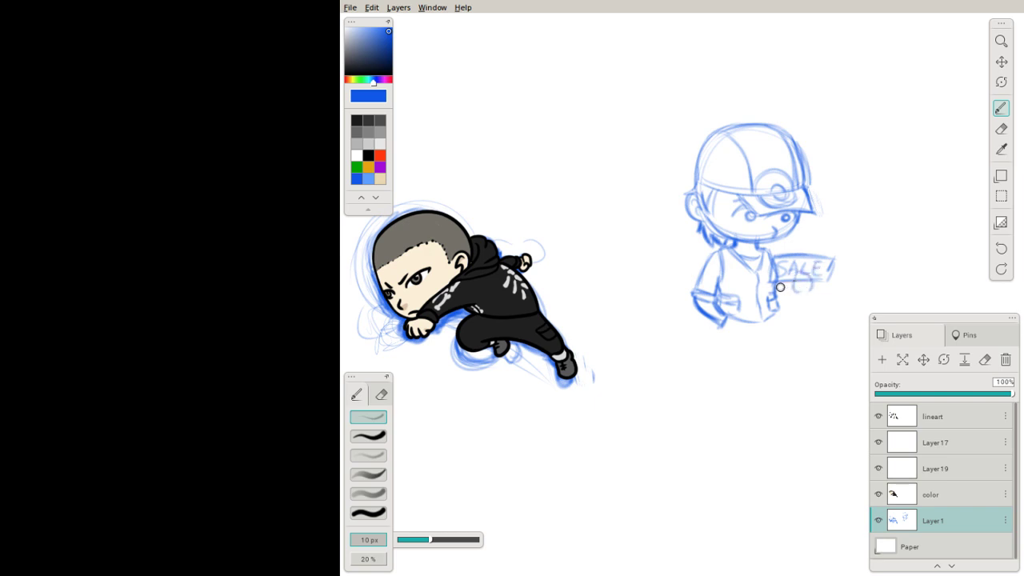
pyautogui.moveTo(780, 297)
pyautogui.mouseDown()
pyautogui.moveTo(807, 295)
pyautogui.moveTo(794, 285)
pyautogui.moveTo(786, 292)
pyautogui.mouseUp()
pyautogui.press('e')
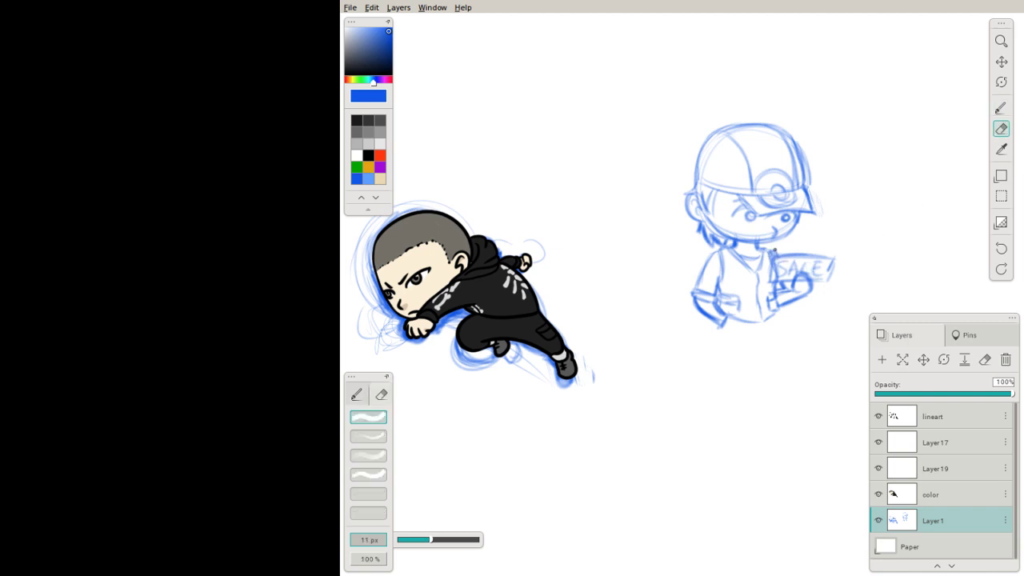
pyautogui.click(996, 110)
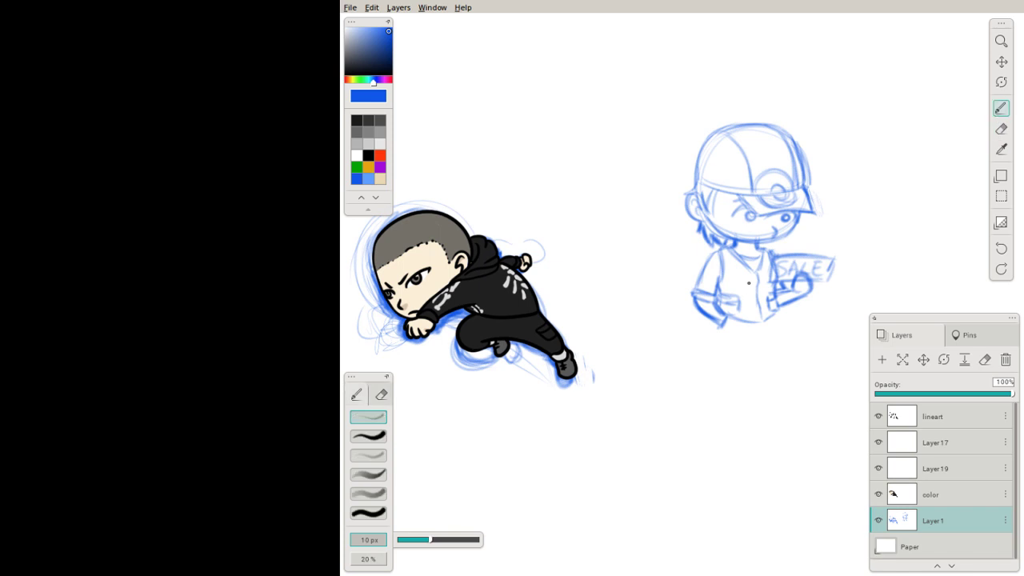
# Step: Sketch the belt and ragged knee-length shorts below the torso with the brush size at 13 px
pyautogui.click(442, 541)
pyautogui.moveTo(714, 323); pyautogui.dragTo(716, 364)
pyautogui.moveTo(763, 340); pyautogui.dragTo(748, 366)
pyautogui.moveTo(781, 313); pyautogui.dragTo(775, 356)
pyautogui.moveTo(722, 308)
pyautogui.mouseDown()
pyautogui.moveTo(780, 317)
pyautogui.moveTo(784, 331)
pyautogui.moveTo(781, 310)
pyautogui.moveTo(747, 370)
pyautogui.mouseUp()
pyautogui.moveTo(717, 324)
pyautogui.mouseDown()
pyautogui.moveTo(716, 354)
pyautogui.moveTo(745, 367)
pyautogui.moveTo(782, 342)
pyautogui.moveTo(778, 370)
pyautogui.mouseUp()
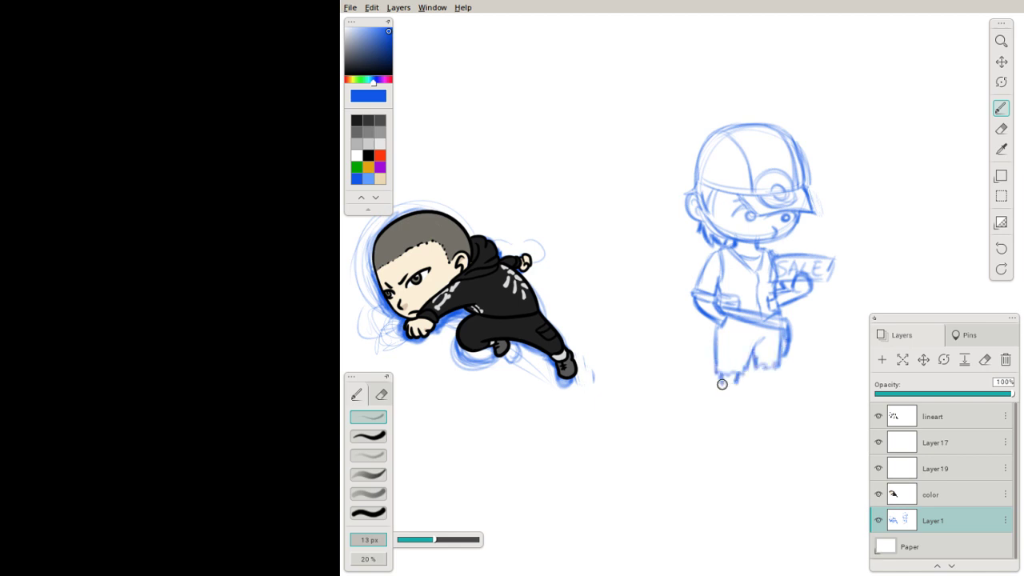
# Step: Sketch the lower legs and shoes, and refine the sleeve and the hand holding the sign
pyautogui.moveTo(722, 384); pyautogui.dragTo(740, 400)
pyautogui.moveTo(759, 365)
pyautogui.mouseDown()
pyautogui.moveTo(756, 391)
pyautogui.moveTo(774, 403)
pyautogui.moveTo(797, 394)
pyautogui.moveTo(792, 401)
pyautogui.moveTo(766, 389)
pyautogui.mouseUp()
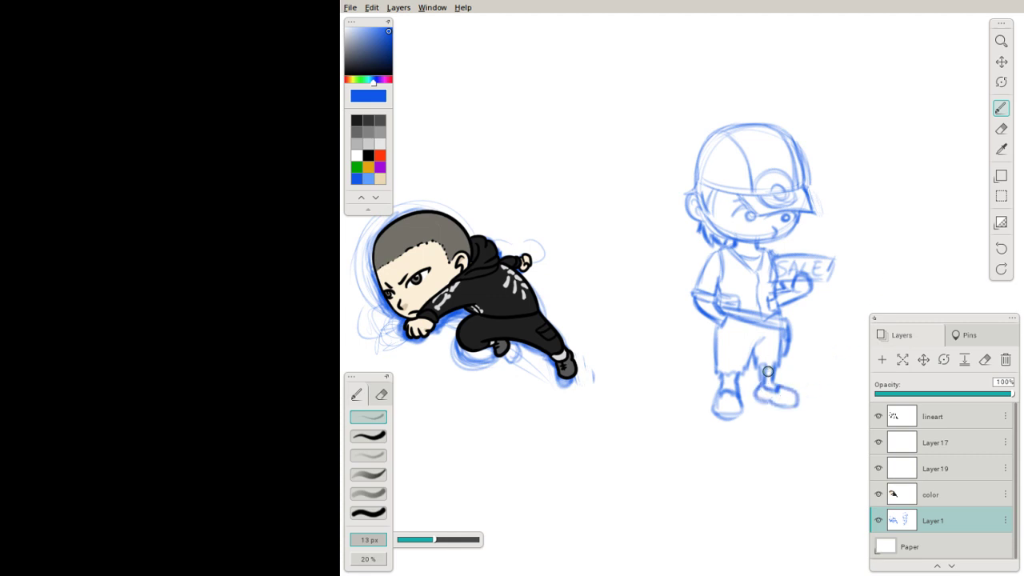
pyautogui.moveTo(723, 252); pyautogui.dragTo(720, 289)
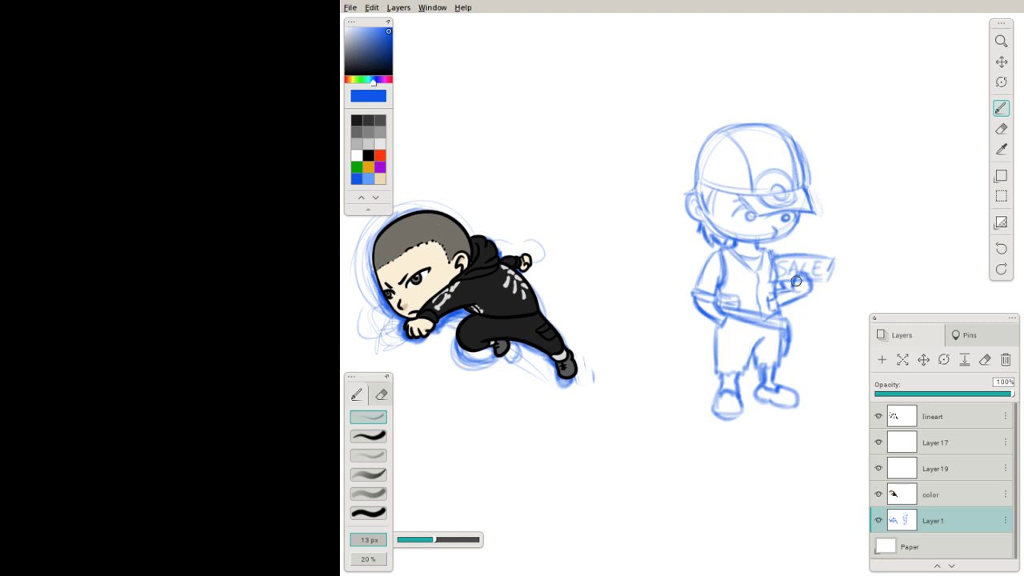
pyautogui.moveTo(796, 281); pyautogui.dragTo(809, 292)
# Step: Prepare to ink on the lineart layer with black and the tapered opaque brush at 8 px
pyautogui.click(946, 413)
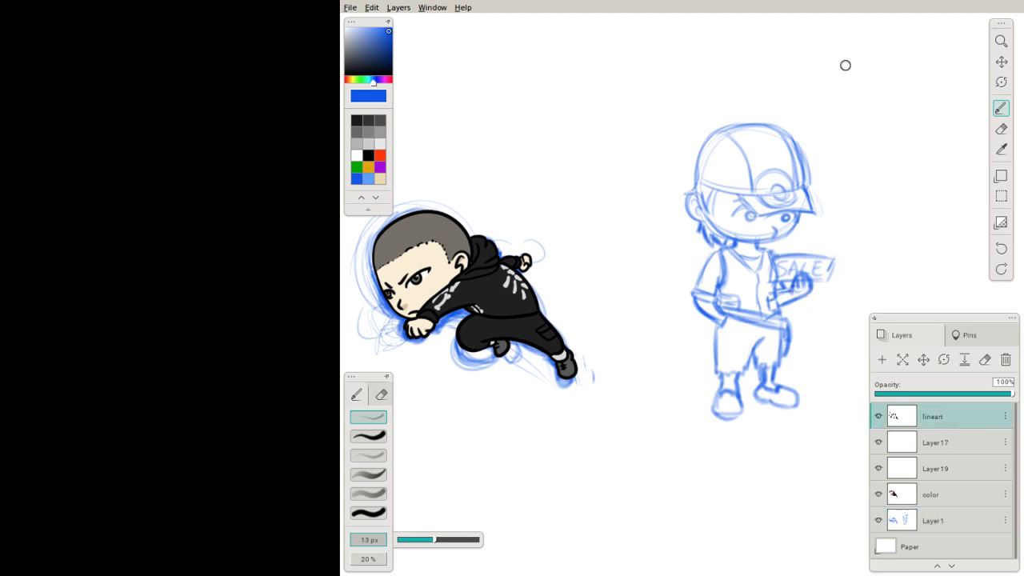
pyautogui.click(368, 155)
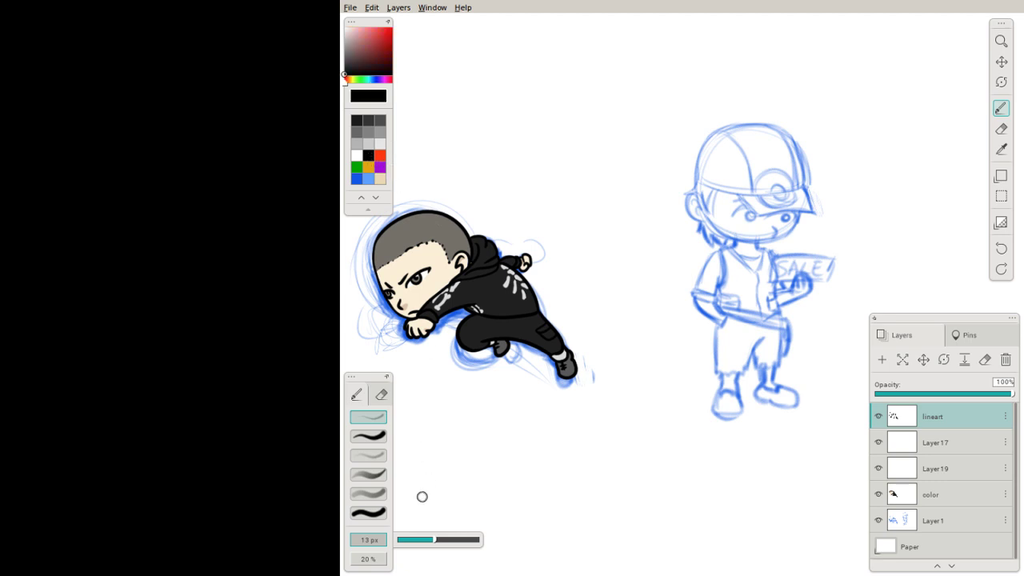
pyautogui.click(379, 439)
pyautogui.click(425, 539)
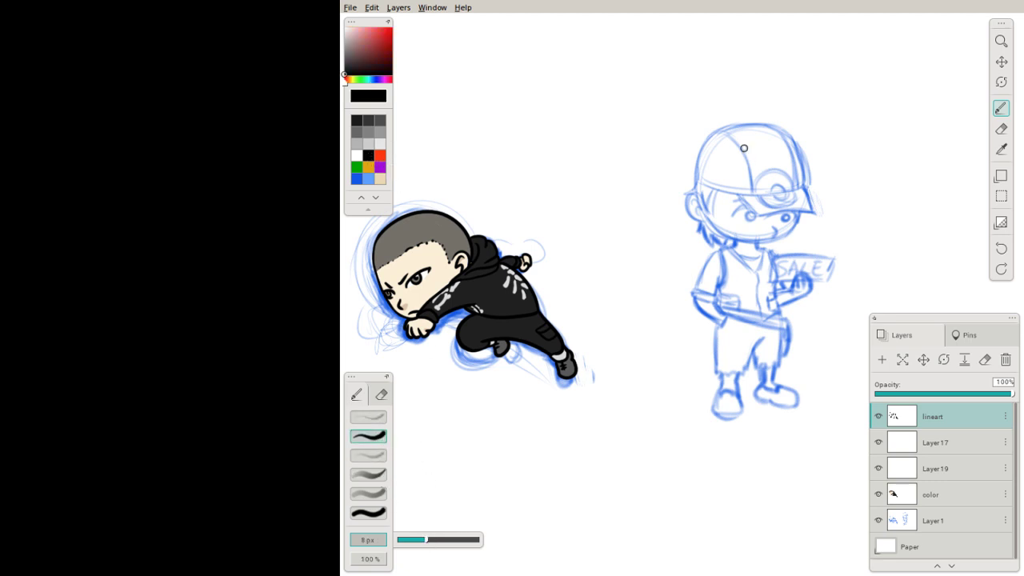
pyautogui.click(433, 539)
pyautogui.moveTo(698, 178)
pyautogui.mouseDown()
pyautogui.moveTo(738, 122)
pyautogui.moveTo(801, 181)
pyautogui.mouseUp()
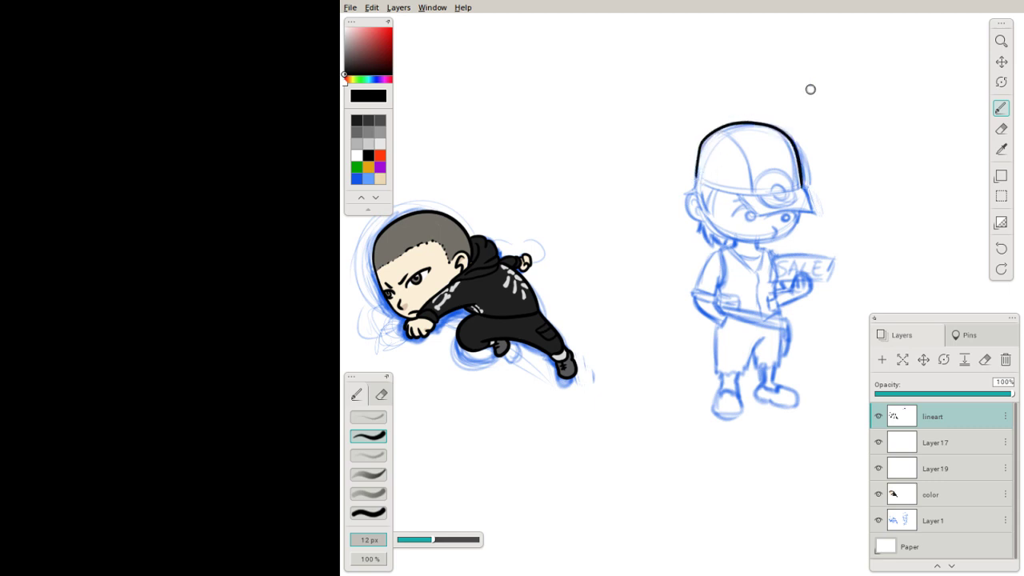
pyautogui.moveTo(699, 182)
pyautogui.mouseDown()
pyautogui.moveTo(756, 193)
pyautogui.moveTo(809, 183)
pyautogui.mouseUp()
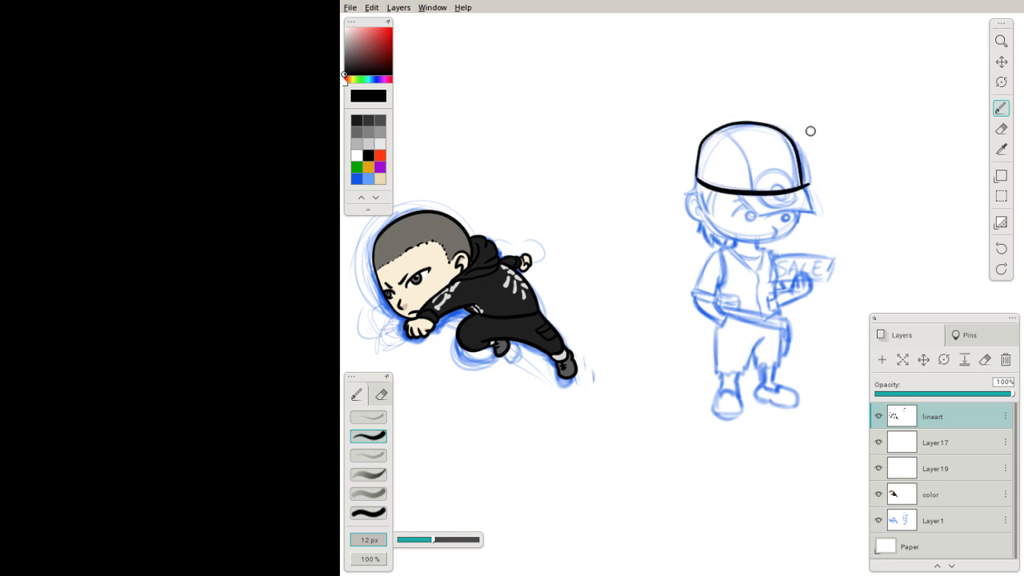
pyautogui.hotkey('ctrl', 'z')
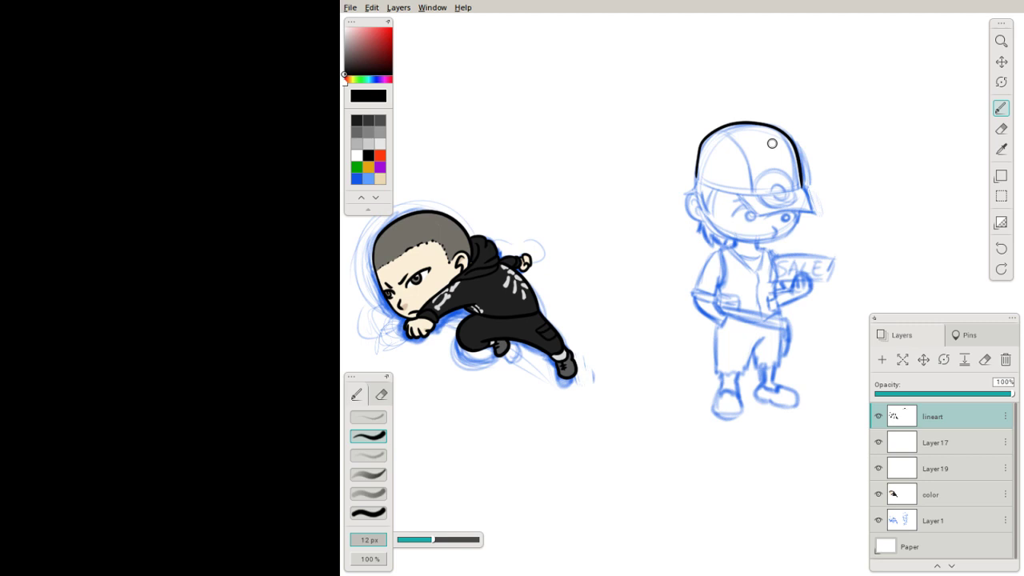
pyautogui.hotkey('ctrl', 'z')
# Step: Ink the cap's crown outline and its curved lower edge in black with a 10 px brush
pyautogui.click(430, 539)
pyautogui.click(1001, 62)
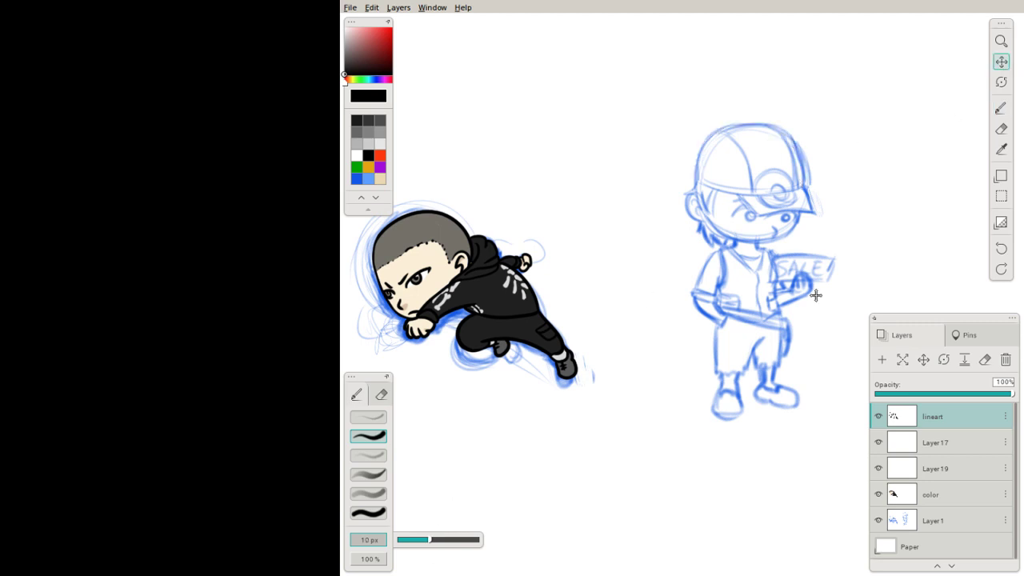
pyautogui.moveTo(815, 295); pyautogui.dragTo(628, 387)
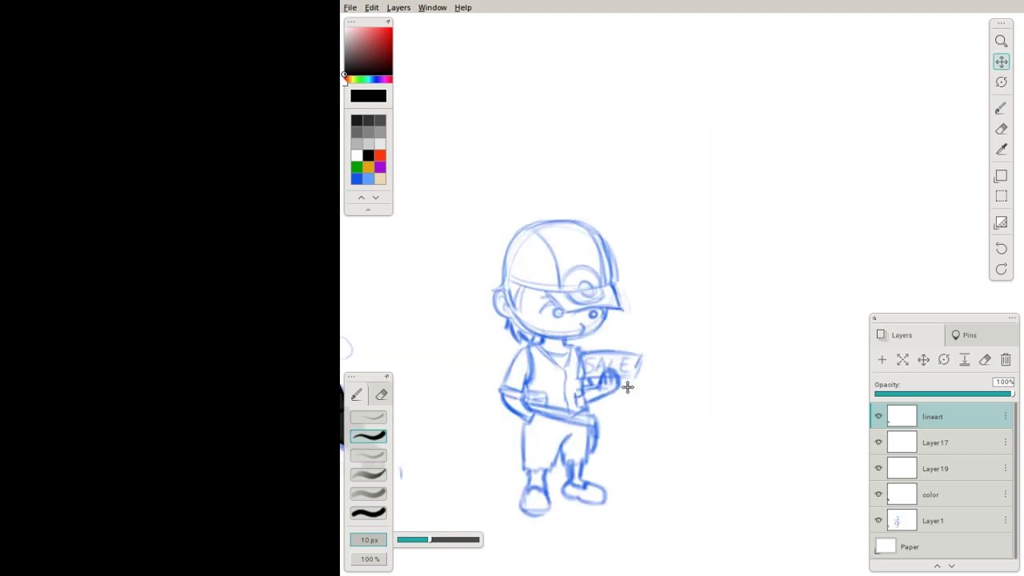
pyautogui.press('b')
pyautogui.moveTo(503, 281); pyautogui.dragTo(614, 282)
pyautogui.hotkey('ctrl', 'z')
pyautogui.moveTo(504, 280)
pyautogui.mouseDown()
pyautogui.moveTo(571, 221)
pyautogui.moveTo(614, 281)
pyautogui.mouseUp()
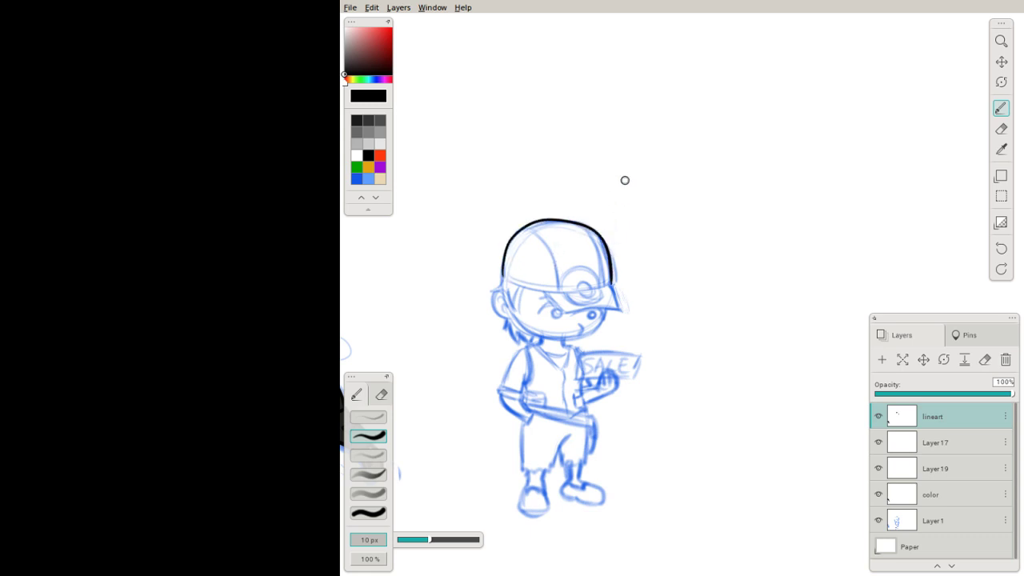
pyautogui.moveTo(503, 278); pyautogui.dragTo(611, 290)
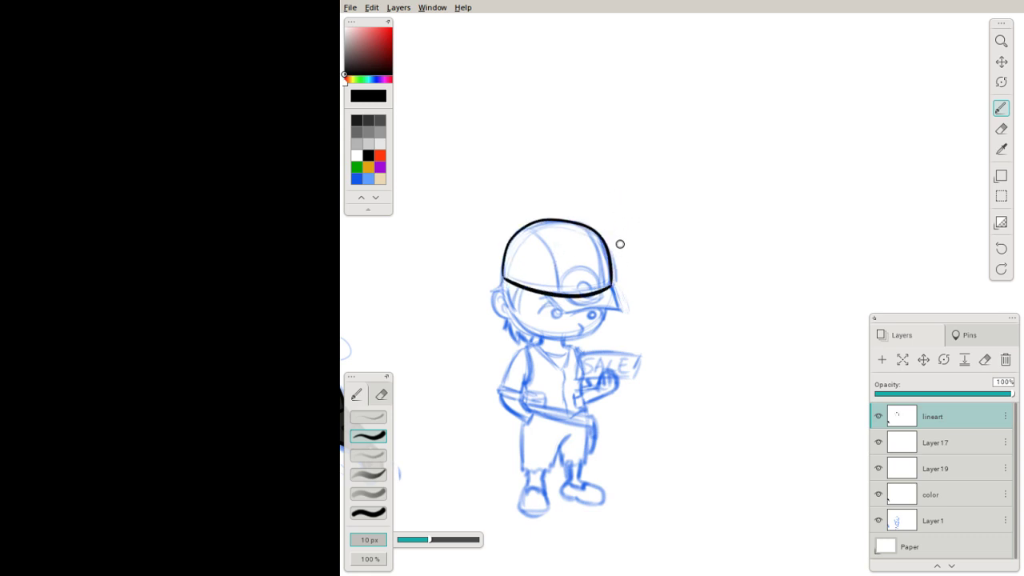
# Step: Ink the cap's visor below the crown, redoing the stroke until it follows the sketch
pyautogui.moveTo(568, 296)
pyautogui.mouseDown()
pyautogui.moveTo(547, 299)
pyautogui.moveTo(580, 314)
pyautogui.moveTo(614, 286)
pyautogui.mouseUp()
pyautogui.hotkey('ctrl', 'z')
pyautogui.moveTo(552, 298)
pyautogui.mouseDown()
pyautogui.moveTo(590, 314)
pyautogui.moveTo(617, 288)
pyautogui.mouseUp()
pyautogui.hotkey('ctrl', 'z')
pyautogui.moveTo(548, 296)
pyautogui.mouseDown()
pyautogui.moveTo(564, 312)
pyautogui.moveTo(619, 307)
pyautogui.mouseUp()
pyautogui.hotkey('ctrl', 'z')
pyautogui.moveTo(538, 290)
pyautogui.mouseDown()
pyautogui.moveTo(559, 310)
pyautogui.moveTo(620, 287)
pyautogui.mouseUp()
# Step: Ink the two curved panel seams running down the cap's crown
pyautogui.moveTo(524, 224)
pyautogui.mouseDown()
pyautogui.moveTo(552, 250)
pyautogui.moveTo(560, 292)
pyautogui.mouseUp()
pyautogui.moveTo(585, 227); pyautogui.dragTo(604, 289)
pyautogui.hotkey('ctrl', 'z')
pyautogui.moveTo(585, 226); pyautogui.dragTo(605, 295)
pyautogui.hotkey('ctrl', 'z')
pyautogui.moveTo(584, 227); pyautogui.dragTo(606, 295)
pyautogui.hotkey('ctrl', 'z')
pyautogui.moveTo(581, 223); pyautogui.dragTo(605, 289)
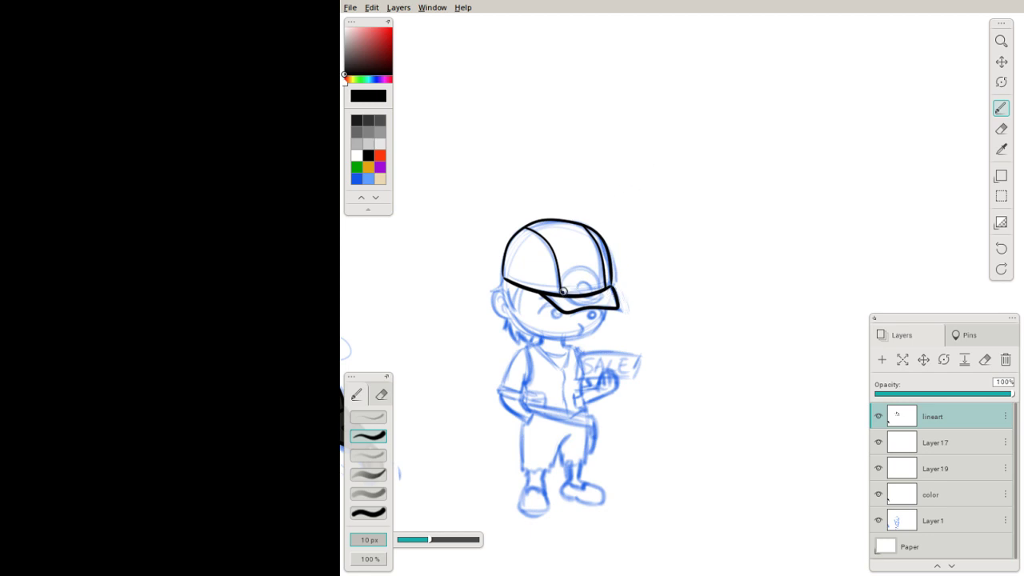
# Step: Ink the round emblem on the cap's front with a smaller ring inside it
pyautogui.moveTo(561, 293)
pyautogui.mouseDown()
pyautogui.moveTo(592, 273)
pyautogui.moveTo(605, 288)
pyautogui.moveTo(566, 279)
pyautogui.moveTo(605, 287)
pyautogui.mouseUp()
pyautogui.hotkey('ctrl', 'z')
pyautogui.hotkey('ctrl', 'z')
pyautogui.hotkey('ctrl', 'z')
pyautogui.moveTo(565, 292)
pyautogui.mouseDown()
pyautogui.moveTo(606, 286)
pyautogui.moveTo(595, 276)
pyautogui.moveTo(607, 287)
pyautogui.moveTo(595, 270)
pyautogui.moveTo(607, 288)
pyautogui.mouseUp()
pyautogui.hotkey('ctrl', 'z')
pyautogui.hotkey('ctrl', 'z')
pyautogui.moveTo(565, 298)
pyautogui.mouseDown()
pyautogui.moveTo(617, 286)
pyautogui.moveTo(586, 287)
pyautogui.mouseUp()
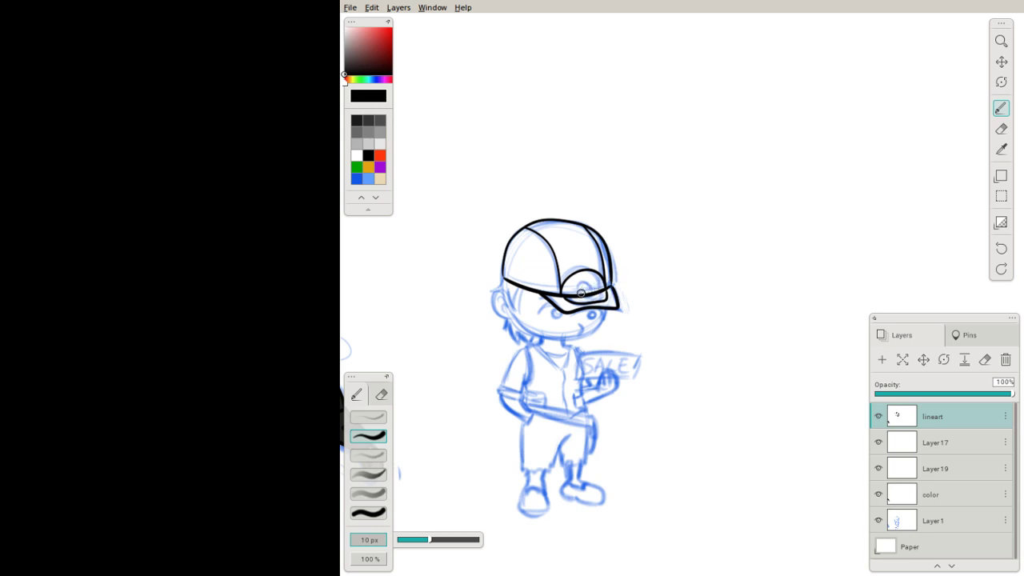
pyautogui.moveTo(581, 293); pyautogui.dragTo(598, 294)
# Step: Ink the ear with the hair around it and the curved outline of the face
pyautogui.moveTo(523, 291)
pyautogui.mouseDown()
pyautogui.moveTo(516, 312)
pyautogui.moveTo(503, 289)
pyautogui.moveTo(508, 314)
pyautogui.mouseUp()
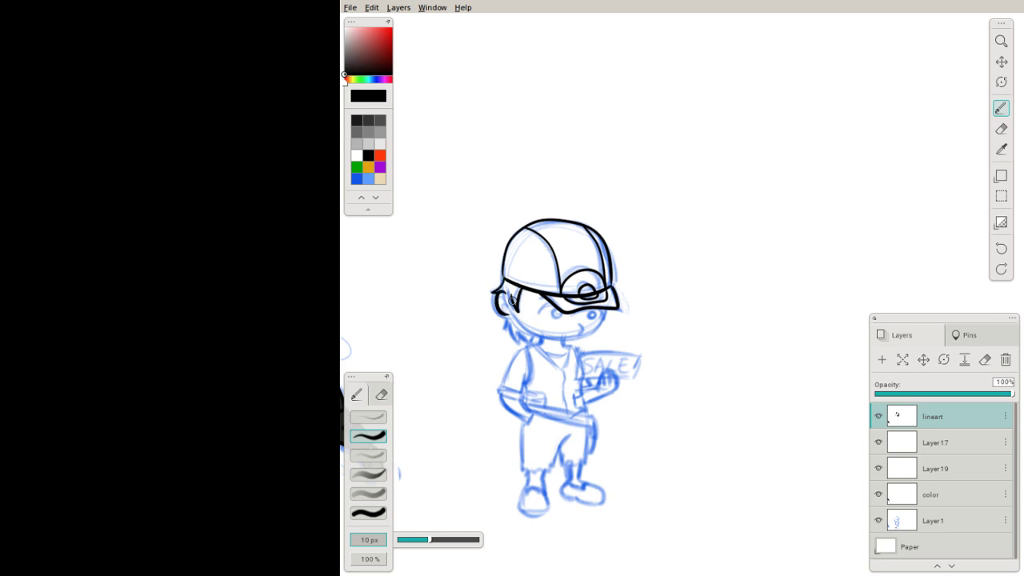
pyautogui.moveTo(511, 295); pyautogui.dragTo(509, 312)
pyautogui.moveTo(513, 317)
pyautogui.mouseDown()
pyautogui.moveTo(547, 339)
pyautogui.moveTo(609, 306)
pyautogui.mouseUp()
pyautogui.hotkey('ctrl', 'z')
pyautogui.moveTo(514, 316); pyautogui.dragTo(609, 309)
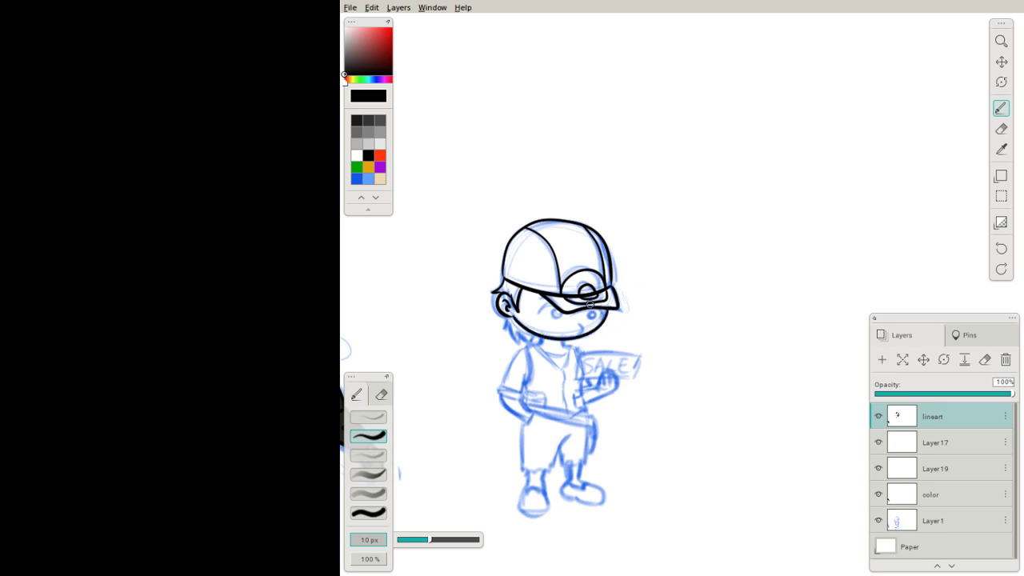
# Step: Ink the mouth and the eyes, using an 8 px brush for the eyes, and return the brush to 10 px
pyautogui.moveTo(580, 325); pyautogui.dragTo(598, 325)
pyautogui.press('z')
pyautogui.click(426, 540)
pyautogui.press('b')
pyautogui.moveTo(555, 309); pyautogui.dragTo(557, 312)
pyautogui.press('z')
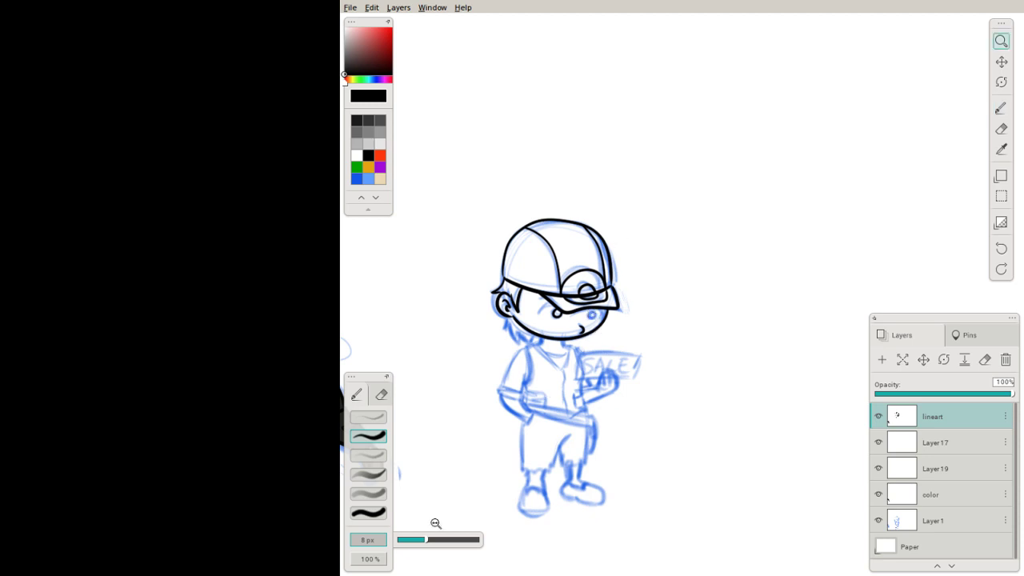
pyautogui.press('b')
pyautogui.press(']')
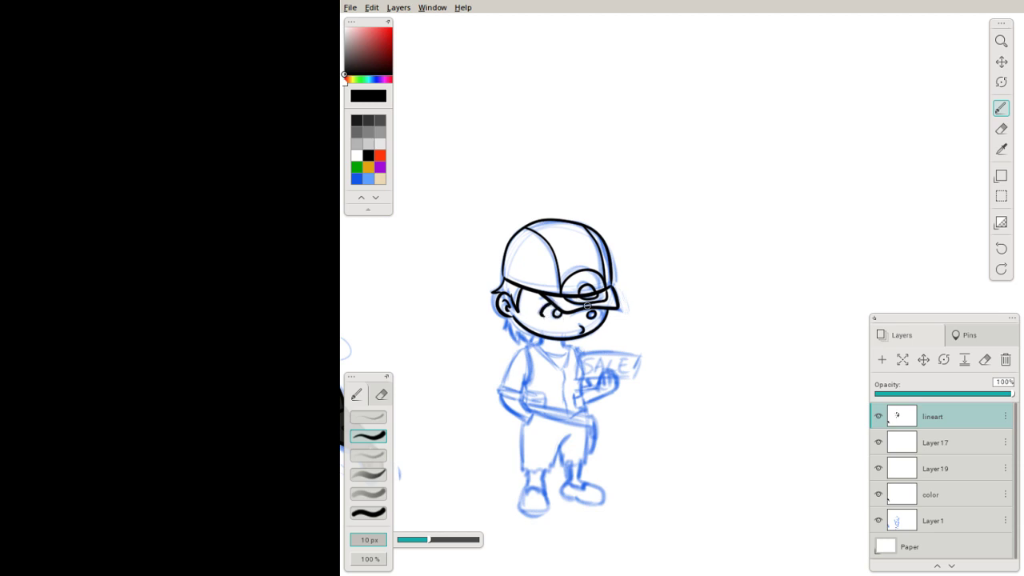
# Step: Ink the spiky hair below the ear at the nape of the neck
pyautogui.press('z')
pyautogui.press('b')
pyautogui.moveTo(504, 320); pyautogui.dragTo(532, 342)
# Step: Ink the neck, the V-shaped collar and the vest's armhole beside the bent arm
pyautogui.moveTo(535, 343); pyautogui.dragTo(562, 367)
pyautogui.hotkey('ctrl', 'z')
pyautogui.hotkey('ctrl', 'z')
pyautogui.hotkey('ctrl', 'z')
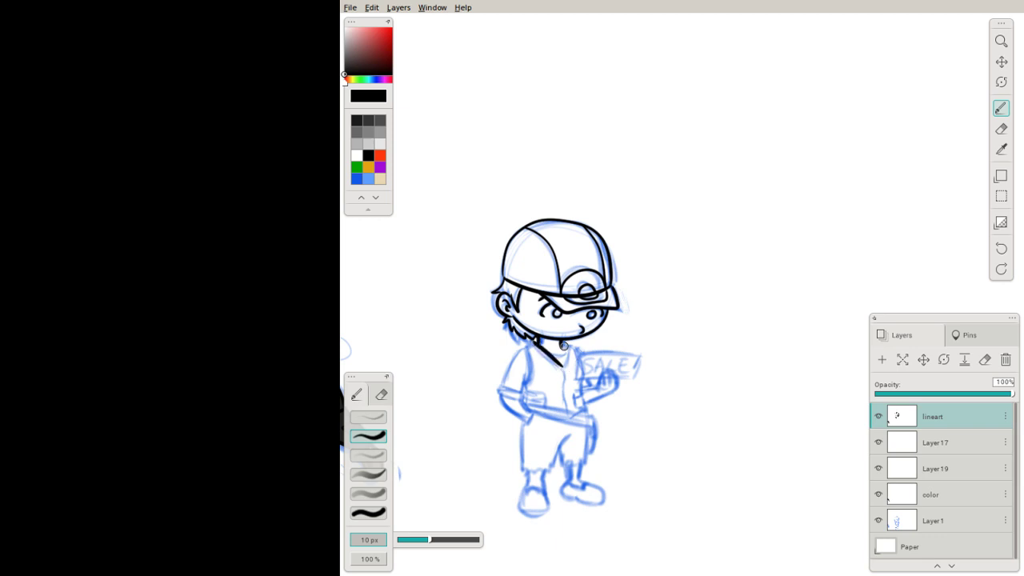
pyautogui.moveTo(563, 345); pyautogui.dragTo(563, 367)
pyautogui.moveTo(525, 344); pyautogui.dragTo(529, 380)
# Step: Ink the outline of the SALE sign and the fingers gripping its lower edge
pyautogui.moveTo(579, 351)
pyautogui.mouseDown()
pyautogui.moveTo(577, 380)
pyautogui.moveTo(636, 352)
pyautogui.mouseUp()
pyautogui.hotkey('ctrl', 'z')
pyautogui.moveTo(579, 351)
pyautogui.mouseDown()
pyautogui.moveTo(644, 355)
pyautogui.moveTo(634, 380)
pyautogui.moveTo(618, 381)
pyautogui.mouseUp()
pyautogui.moveTo(609, 375); pyautogui.dragTo(616, 384)
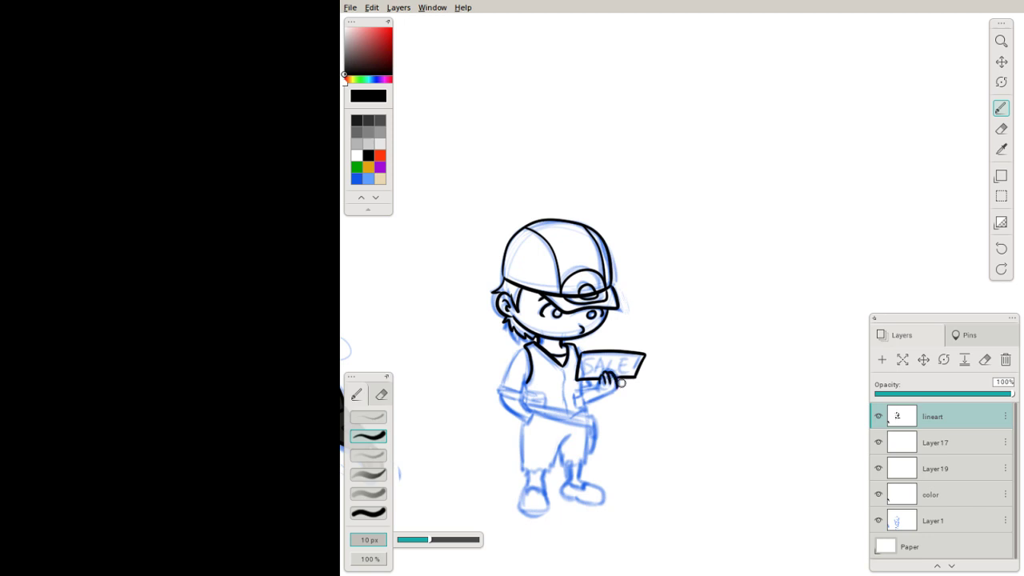
# Step: Ink the vest pocket and the forearm beneath the sign with a 7 px brush
pyautogui.click(432, 539)
pyautogui.press('z')
pyautogui.click(429, 540)
pyautogui.press('b')
pyautogui.moveTo(582, 399); pyautogui.dragTo(578, 393)
pyautogui.moveTo(430, 540); pyautogui.dragTo(424, 540)
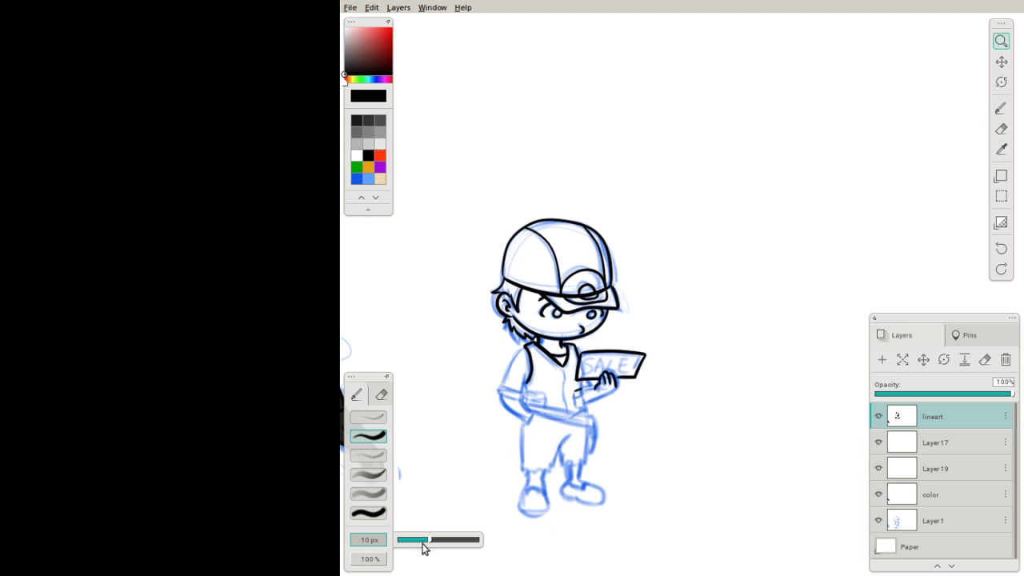
pyautogui.moveTo(576, 391)
pyautogui.mouseDown()
pyautogui.moveTo(576, 406)
pyautogui.moveTo(583, 395)
pyautogui.mouseUp()
pyautogui.press('z')
pyautogui.press('b')
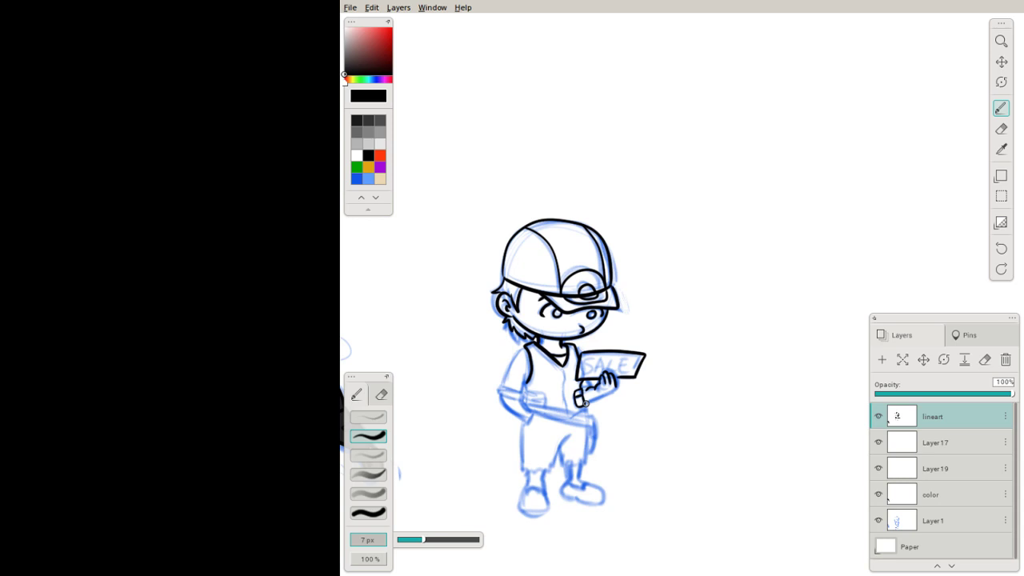
pyautogui.moveTo(585, 403); pyautogui.dragTo(590, 391)
# Step: Ink the short sleeve and forearm of the bent arm resting at the hip
pyautogui.moveTo(524, 345)
pyautogui.mouseDown()
pyautogui.moveTo(504, 384)
pyautogui.moveTo(521, 391)
pyautogui.mouseUp()
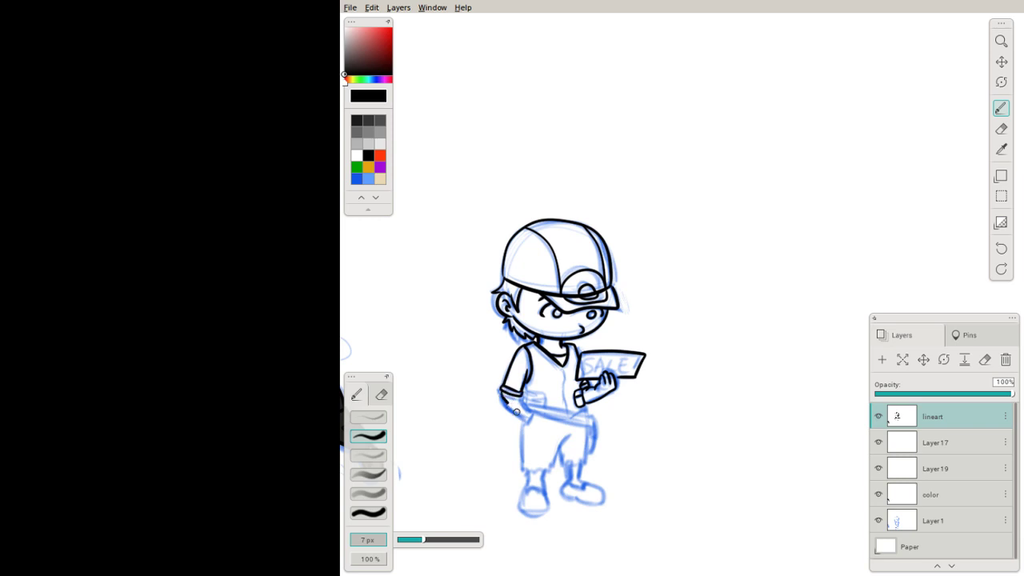
pyautogui.press('z')
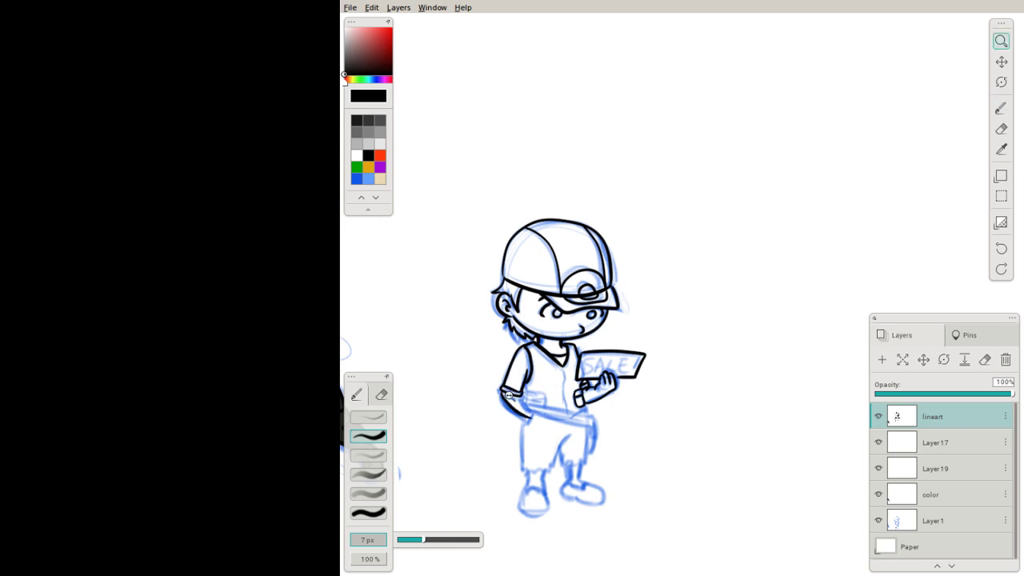
pyautogui.press('b')
pyautogui.moveTo(503, 392); pyautogui.dragTo(521, 420)
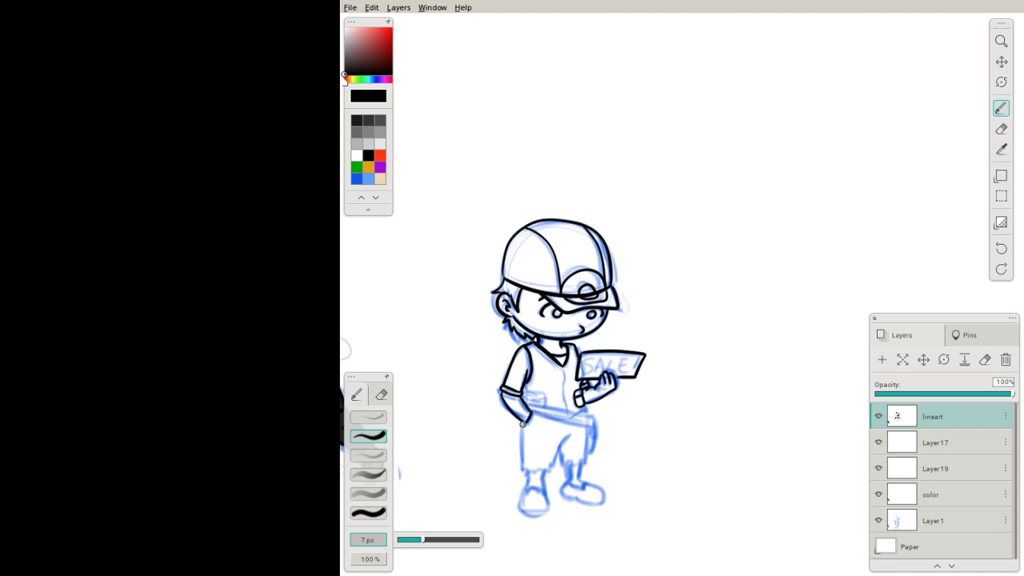
# Step: Ink the knee-length shorts with their ragged leg hems
pyautogui.moveTo(522, 424)
pyautogui.mouseDown()
pyautogui.moveTo(549, 471)
pyautogui.moveTo(563, 439)
pyautogui.moveTo(563, 465)
pyautogui.moveTo(586, 465)
pyautogui.mouseUp()
pyautogui.moveTo(587, 425); pyautogui.dragTo(586, 464)
pyautogui.hotkey('ctrl', 'z')
pyautogui.moveTo(587, 425); pyautogui.dragTo(585, 466)
# Step: Ink the belt with the piece hanging at the hip, plus the vest's front edge and remaining pocket
pyautogui.moveTo(526, 402); pyautogui.dragTo(592, 426)
pyautogui.press('z')
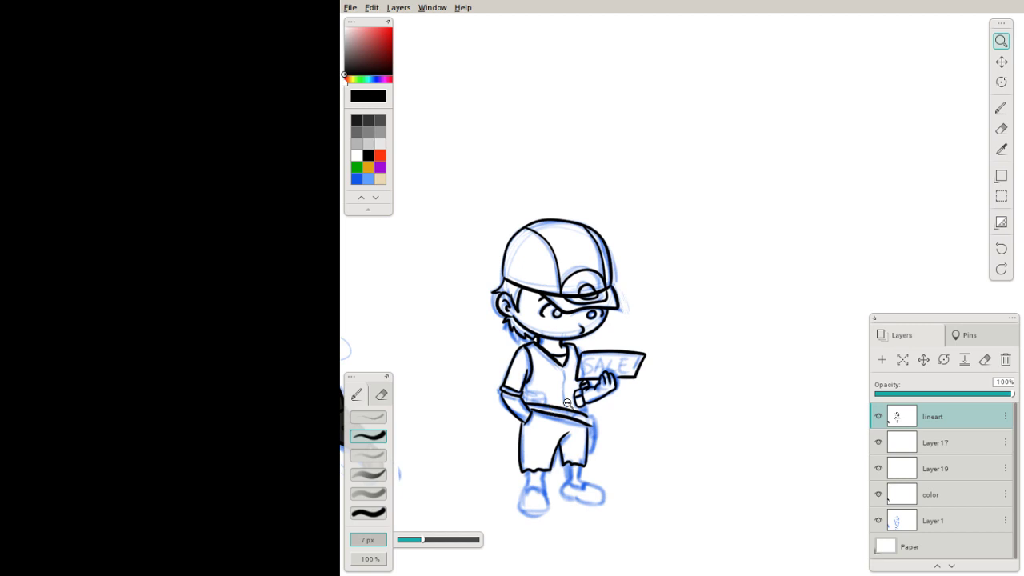
pyautogui.press('b')
pyautogui.hotkey('ctrl', 'z')
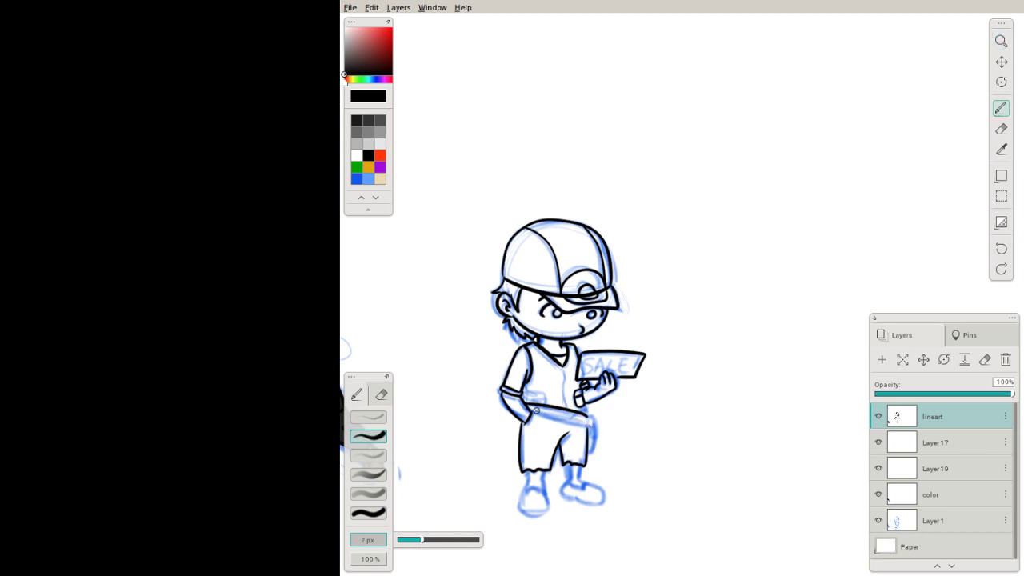
pyautogui.moveTo(530, 410); pyautogui.dragTo(591, 426)
pyautogui.hotkey('ctrl', 'z')
pyautogui.moveTo(586, 416); pyautogui.dragTo(592, 451)
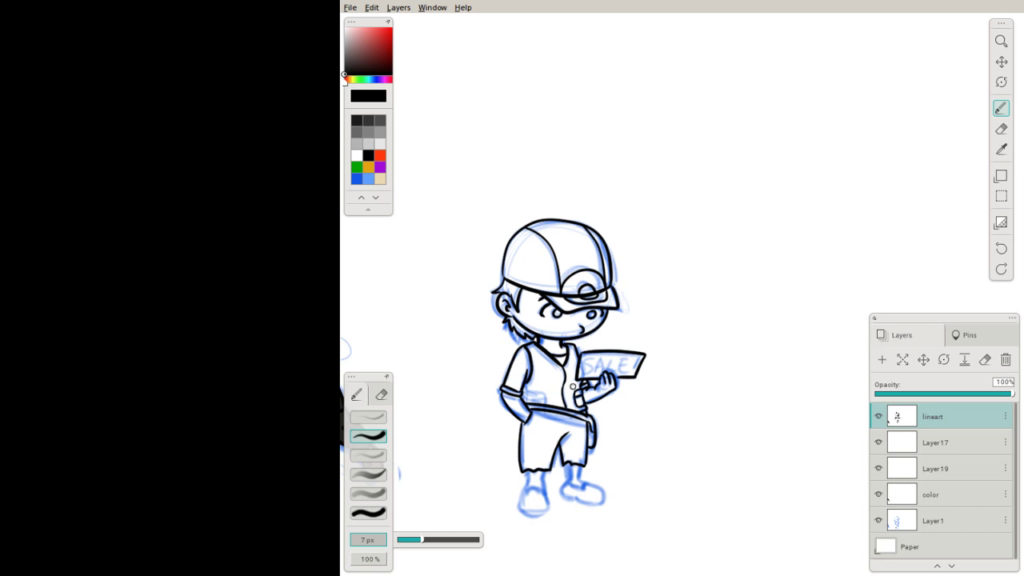
pyautogui.moveTo(527, 393); pyautogui.dragTo(549, 403)
# Step: Ink the lower legs and both shoes, redrawing the shoe that points sideways
pyautogui.moveTo(520, 502); pyautogui.dragTo(544, 498)
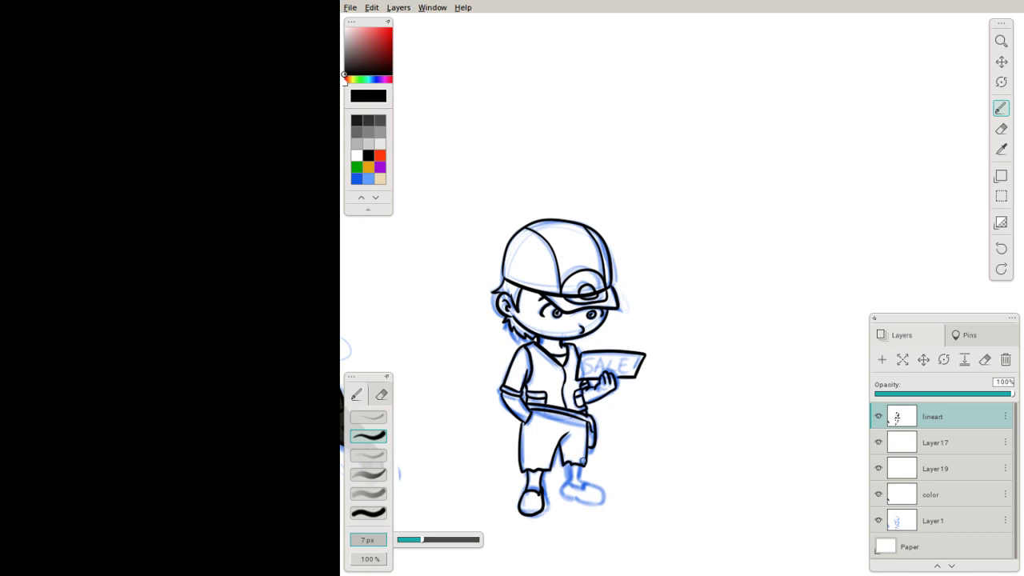
pyautogui.moveTo(582, 465)
pyautogui.mouseDown()
pyautogui.moveTo(585, 486)
pyautogui.moveTo(572, 497)
pyautogui.moveTo(596, 500)
pyautogui.moveTo(587, 484)
pyautogui.mouseUp()
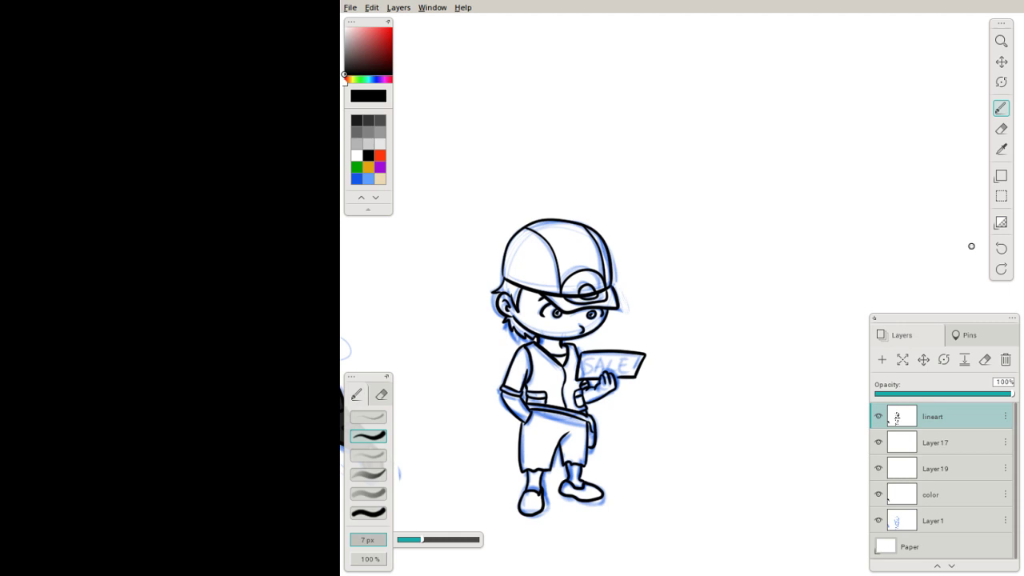
pyautogui.hotkey('ctrl', 'z')
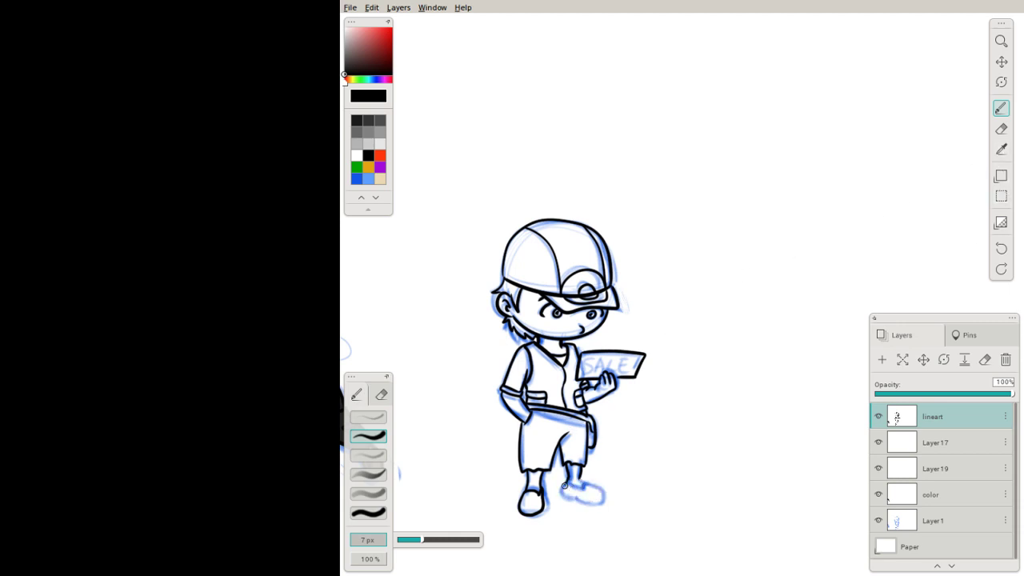
pyautogui.moveTo(564, 485)
pyautogui.mouseDown()
pyautogui.moveTo(582, 480)
pyautogui.moveTo(605, 496)
pyautogui.moveTo(588, 491)
pyautogui.mouseUp()
pyautogui.moveTo(566, 485); pyautogui.dragTo(584, 484)
# Step: Erase the uneven belt lines and re-ink the belt across the waist with a 9 px brush
pyautogui.moveTo(533, 410); pyautogui.dragTo(589, 413)
pyautogui.hotkey('ctrl', 'z')
pyautogui.press('e')
pyautogui.click(430, 539)
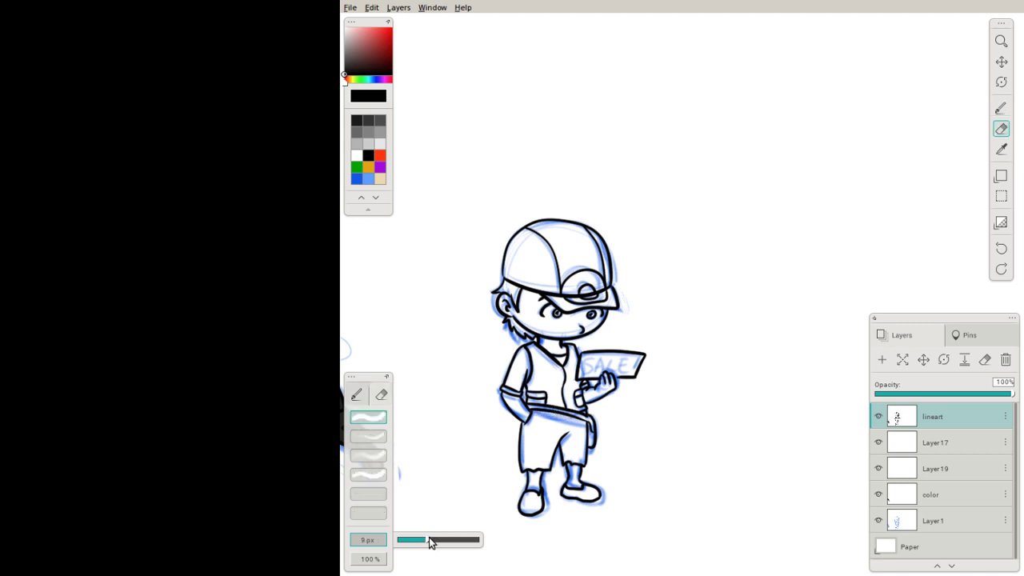
pyautogui.moveTo(536, 408); pyautogui.dragTo(579, 424)
pyautogui.press('b')
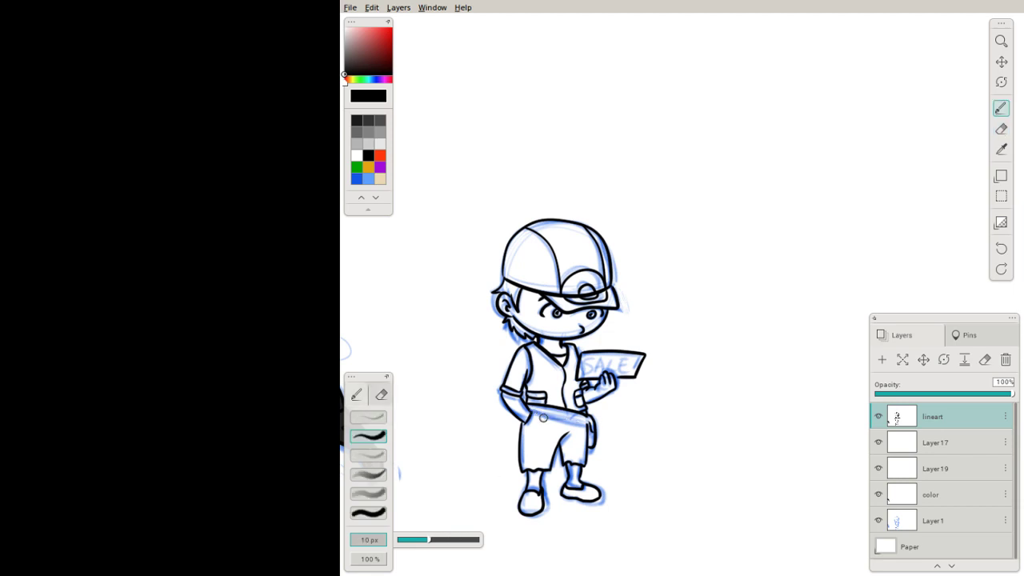
pyautogui.click(427, 540)
pyautogui.moveTo(532, 412); pyautogui.dragTo(593, 427)
pyautogui.hotkey('ctrl', 'z')
pyautogui.hotkey('ctrl', 'z')
# Step: Letter the word SALE on the sign in black and hide the blue sketch layer, Layer1
pyautogui.moveTo(592, 358)
pyautogui.mouseDown()
pyautogui.moveTo(586, 373)
pyautogui.moveTo(622, 373)
pyautogui.mouseUp()
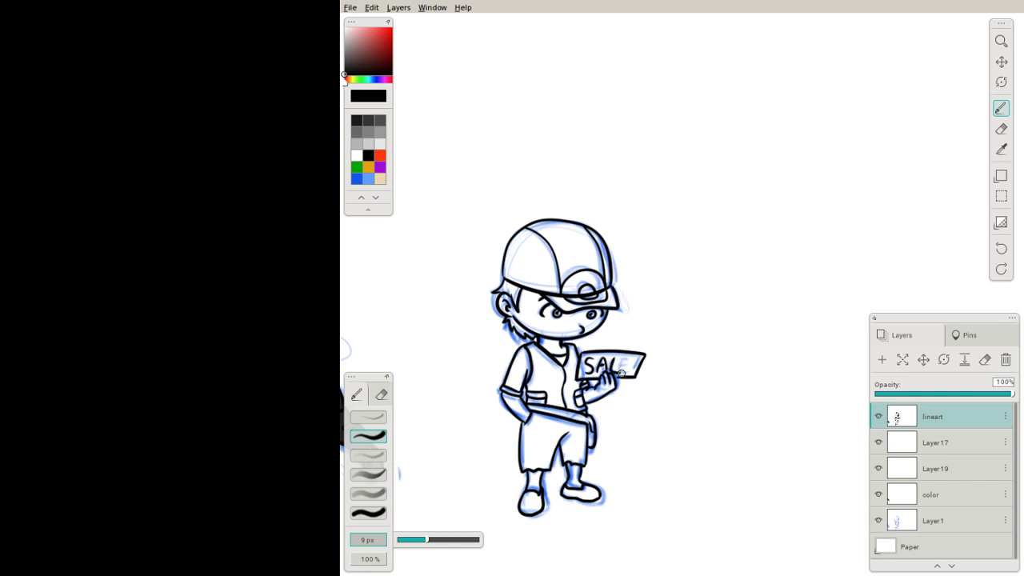
pyautogui.hotkey('ctrl', 'z')
pyautogui.moveTo(614, 359)
pyautogui.mouseDown()
pyautogui.moveTo(622, 372)
pyautogui.moveTo(633, 359)
pyautogui.moveTo(632, 372)
pyautogui.mouseUp()
pyautogui.hotkey('ctrl', 'z')
pyautogui.hotkey('ctrl', 'z')
pyautogui.moveTo(626, 365); pyautogui.dragTo(632, 365)
pyautogui.moveTo(625, 359); pyautogui.dragTo(631, 372)
pyautogui.click(880, 520)
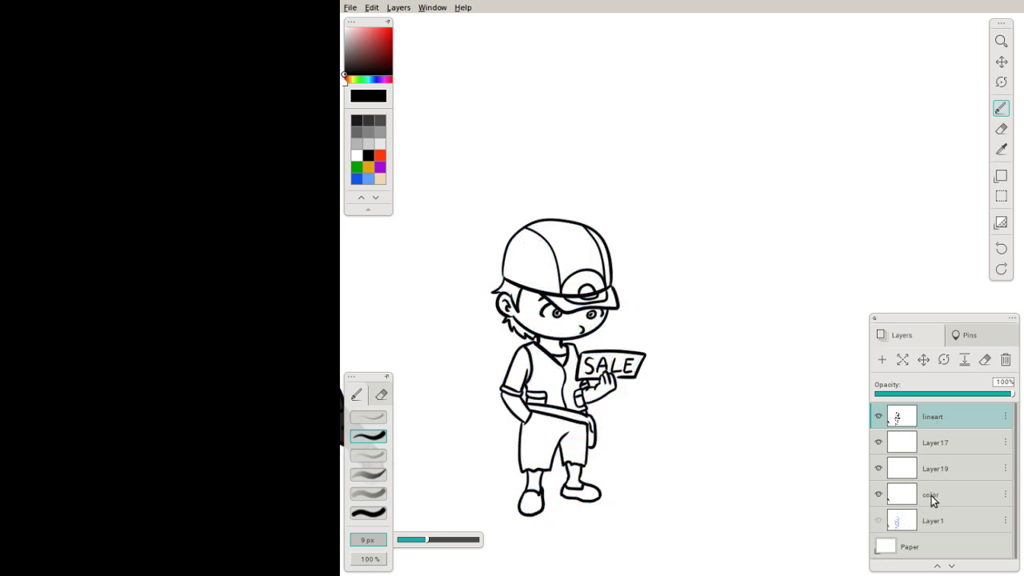